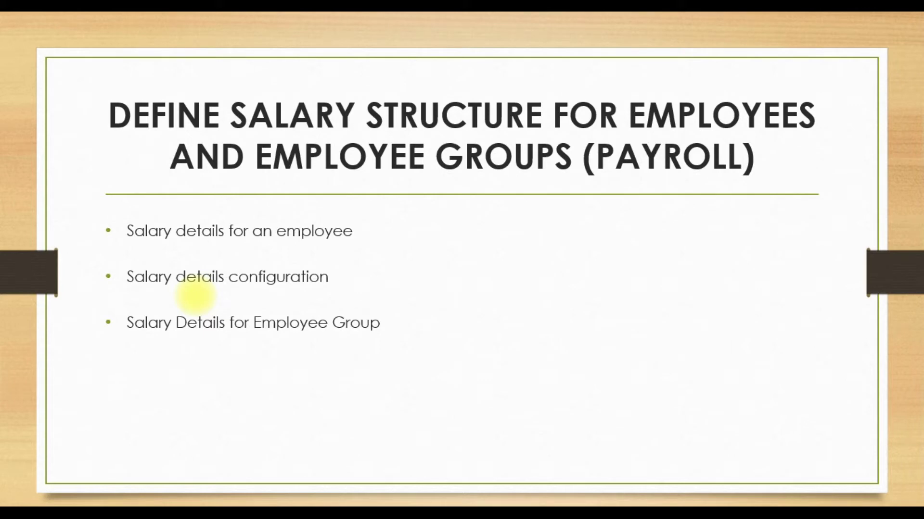
# End the salary-structure slideshow in PowerPoint
pyautogui.press('Escape')
# Switch to Tally.ERP 9 and open Payroll Info. > Salary Details > Define for the Accounts Department group
pyautogui.moveTo(423, 511)
pyautogui.click(439, 481)
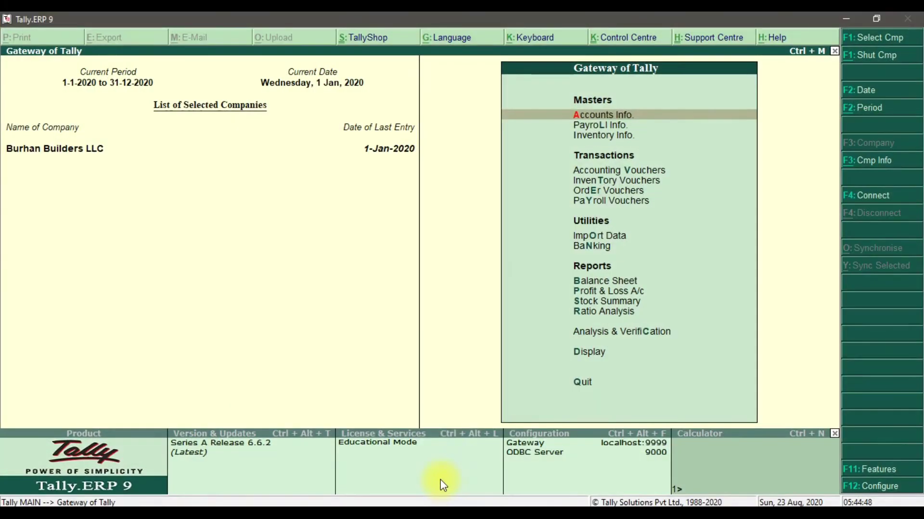
pyautogui.click(618, 127)
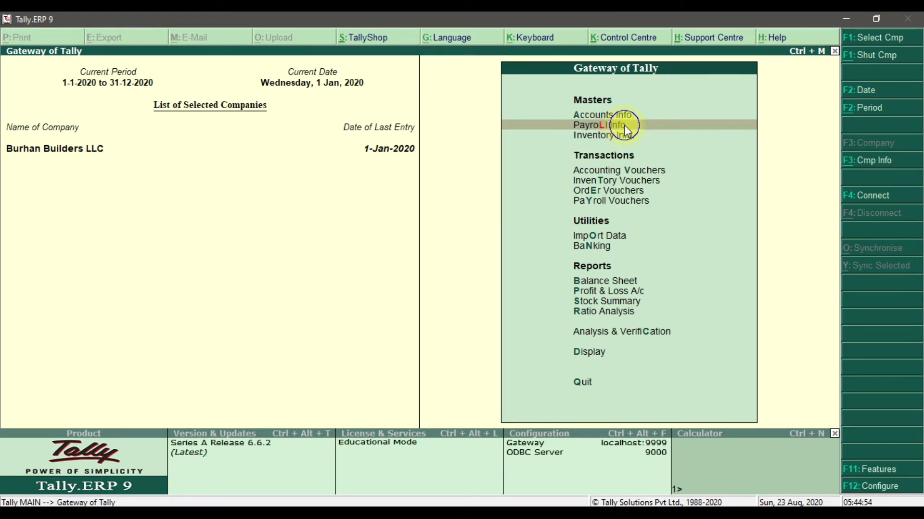
pyautogui.click(625, 126)
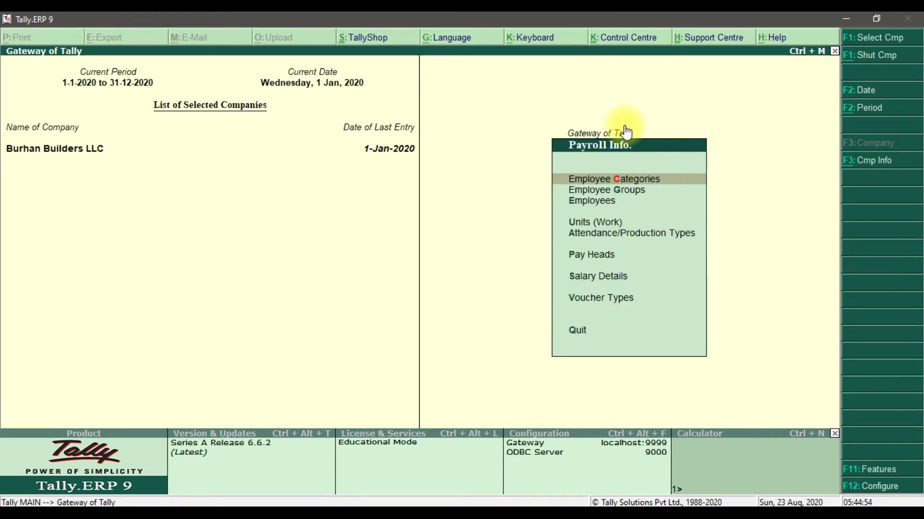
pyautogui.click(609, 282)
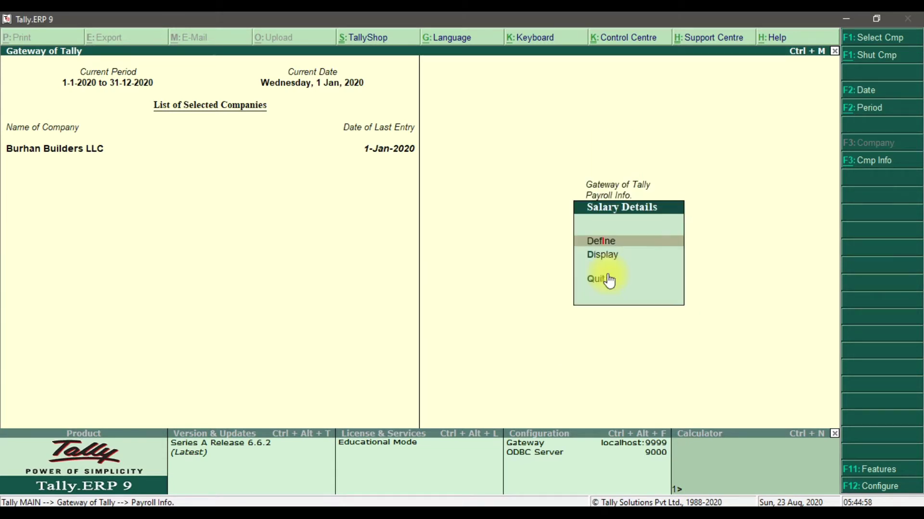
pyautogui.click(610, 242)
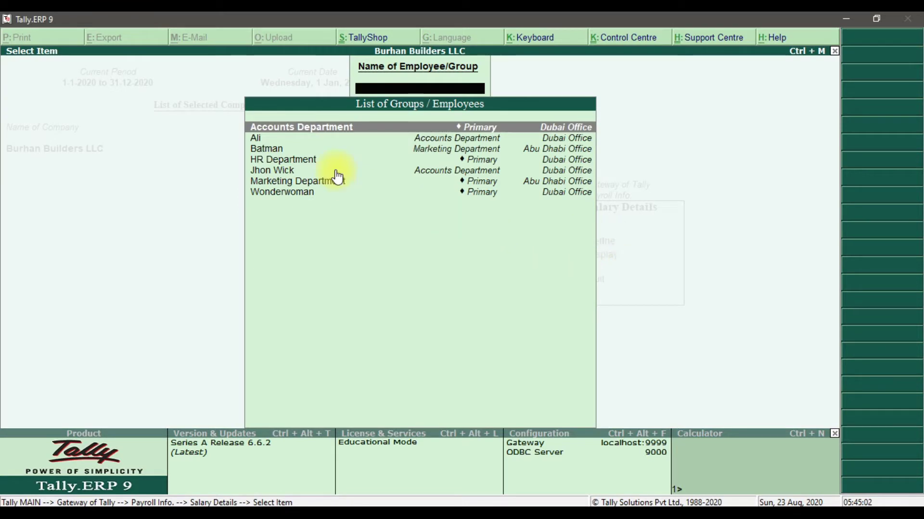
pyautogui.click(305, 139)
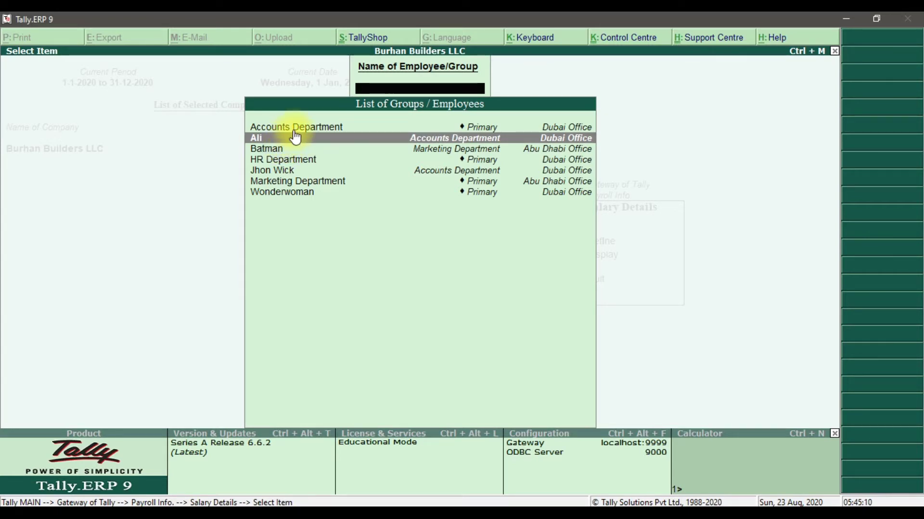
pyautogui.click(295, 127)
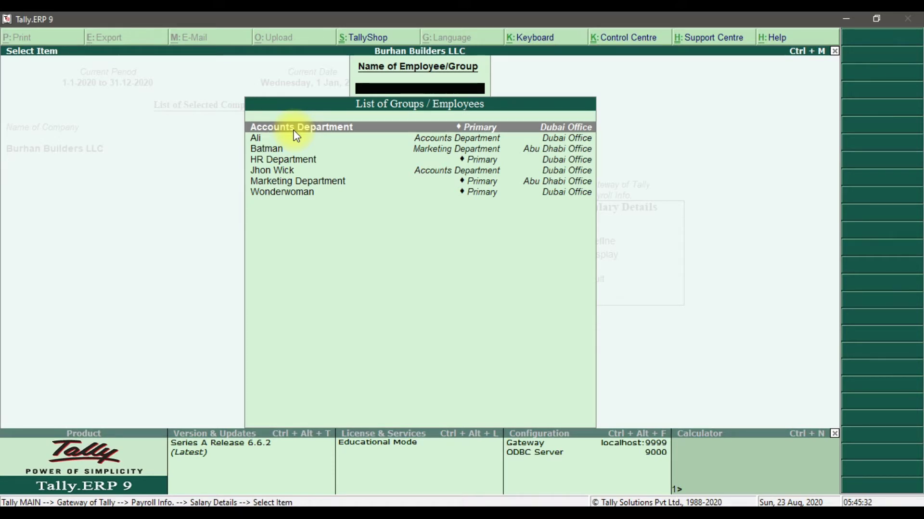
pyautogui.click(294, 131)
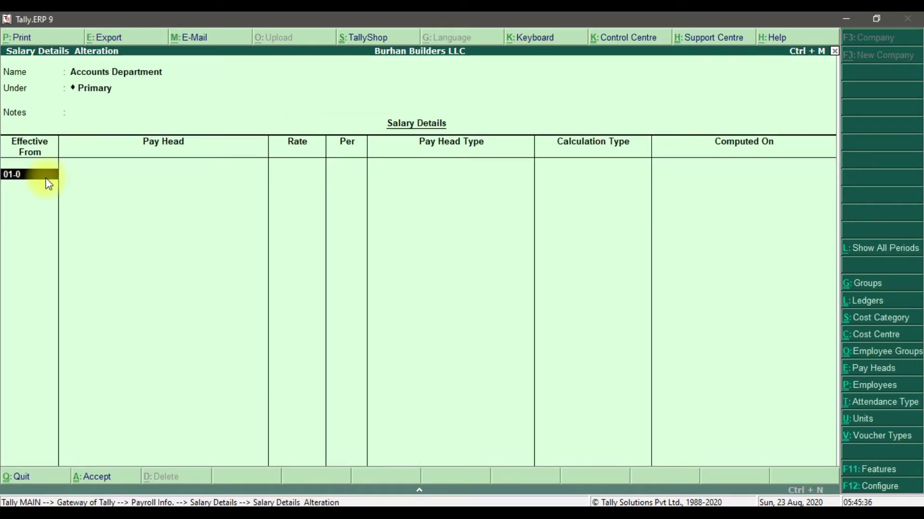
# Set effective date 1-Jan-2020 and add Basic Salary, Conveyance Allowance, House Rent Allowance and Hoilday Pay
pyautogui.write('01-01-20020')
pyautogui.press('Return')
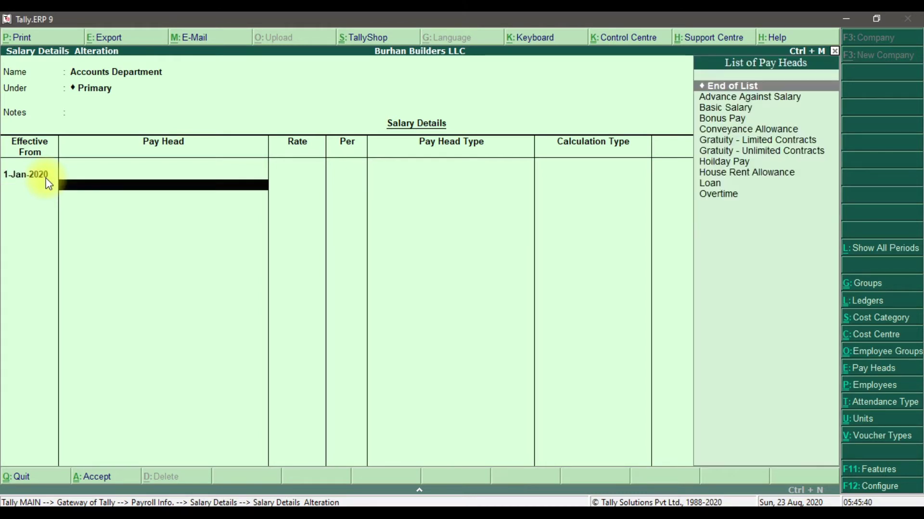
pyautogui.click(723, 109)
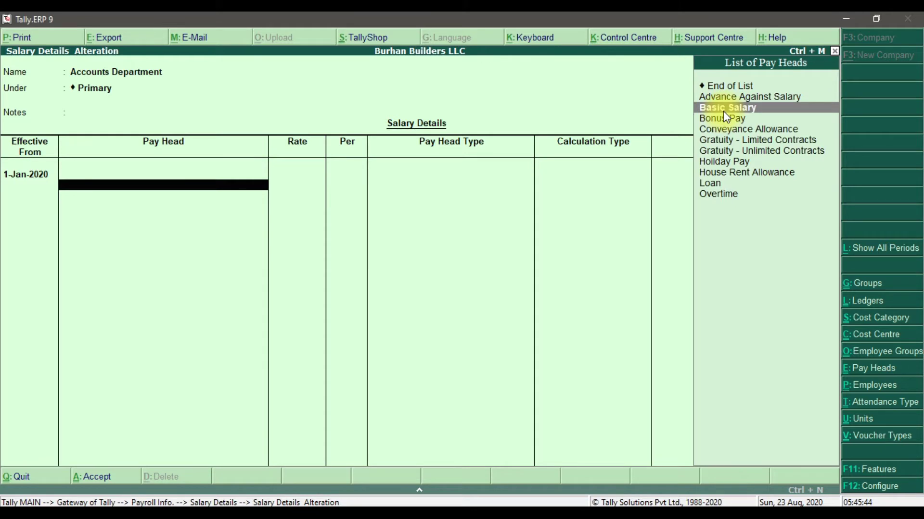
pyautogui.click(722, 110)
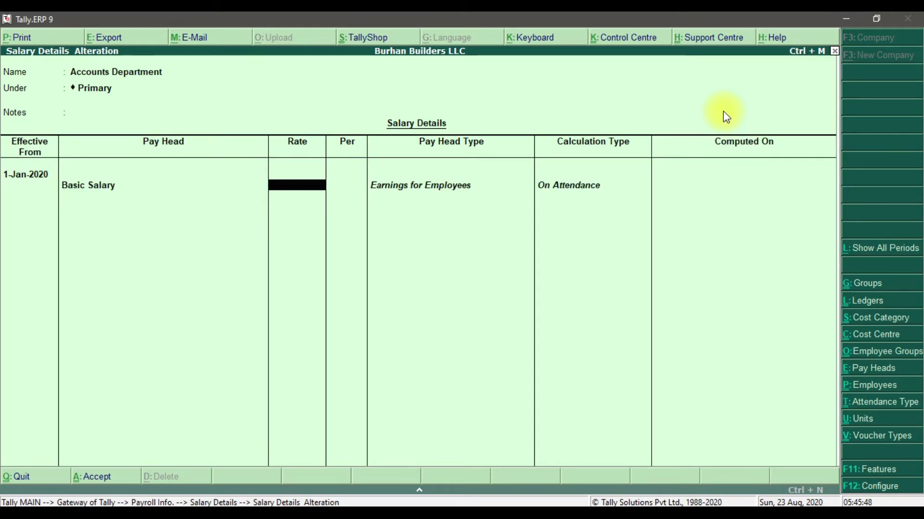
pyautogui.press('Return')
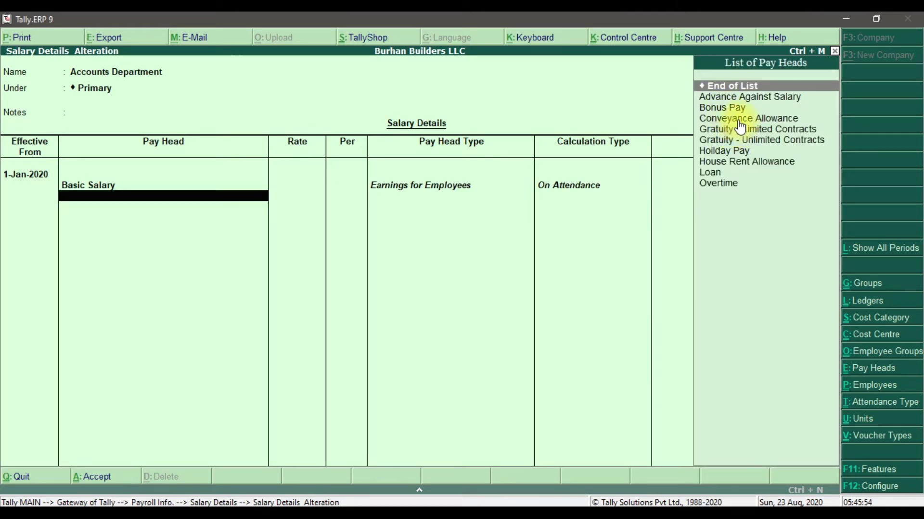
pyautogui.click(738, 119)
pyautogui.press('Return')
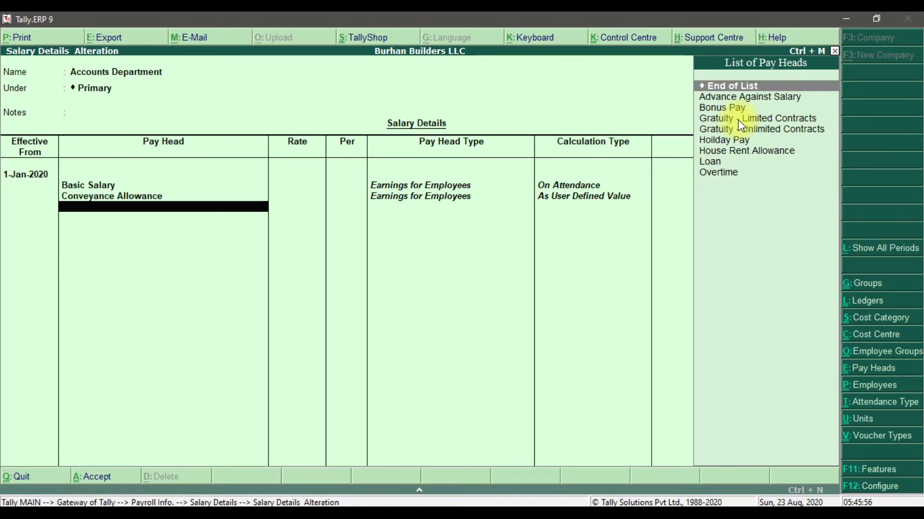
pyautogui.click(744, 153)
pyautogui.press('Return')
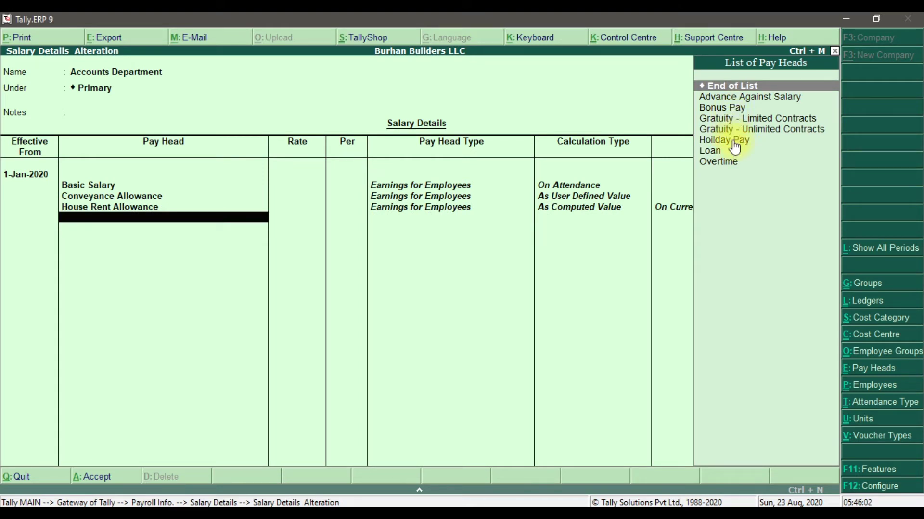
pyautogui.click(733, 143)
pyautogui.press('Return')
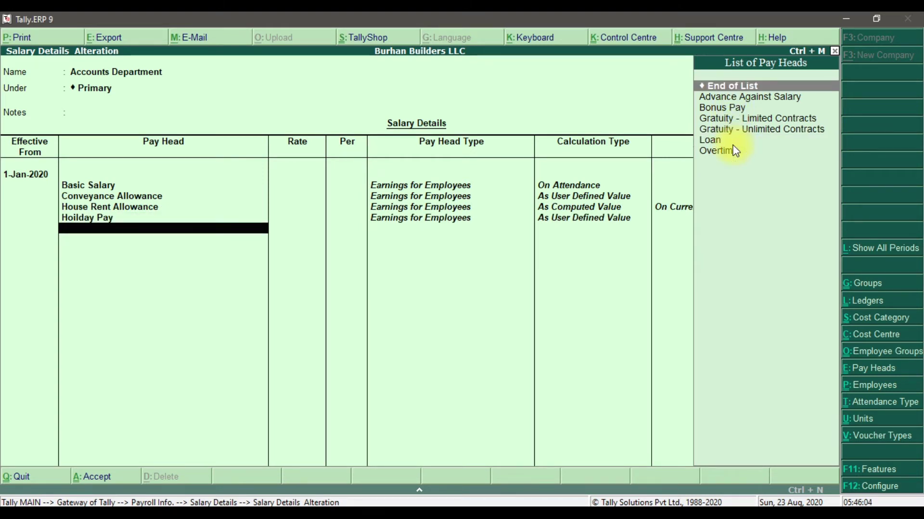
# Add Bonus Pay, Overtime, Advance Against Salary, Loan and Gratuity - Limited Contracts, then end the list
pyautogui.click(734, 109)
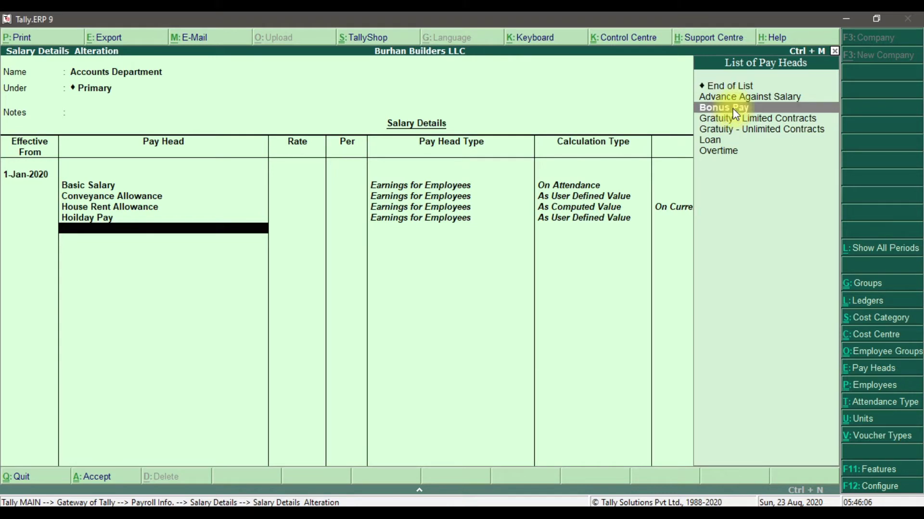
pyautogui.press('Return')
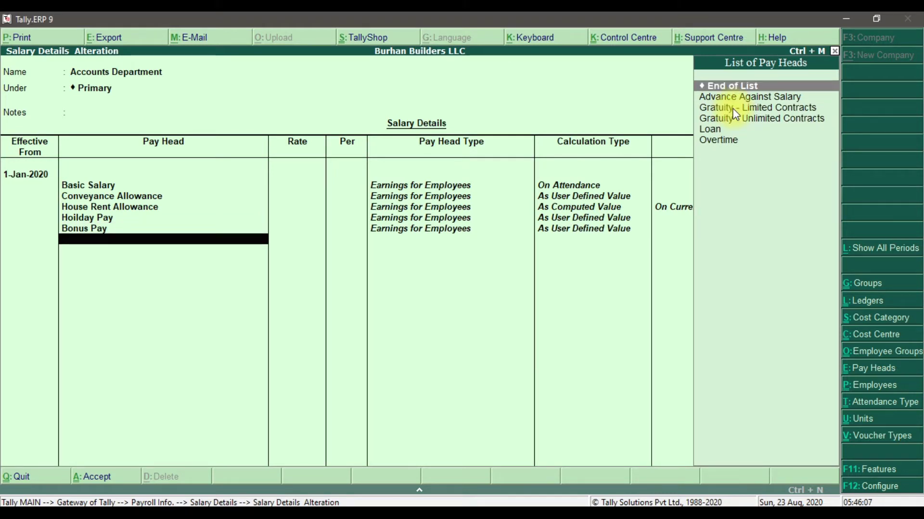
pyautogui.click(728, 141)
pyautogui.press('Return')
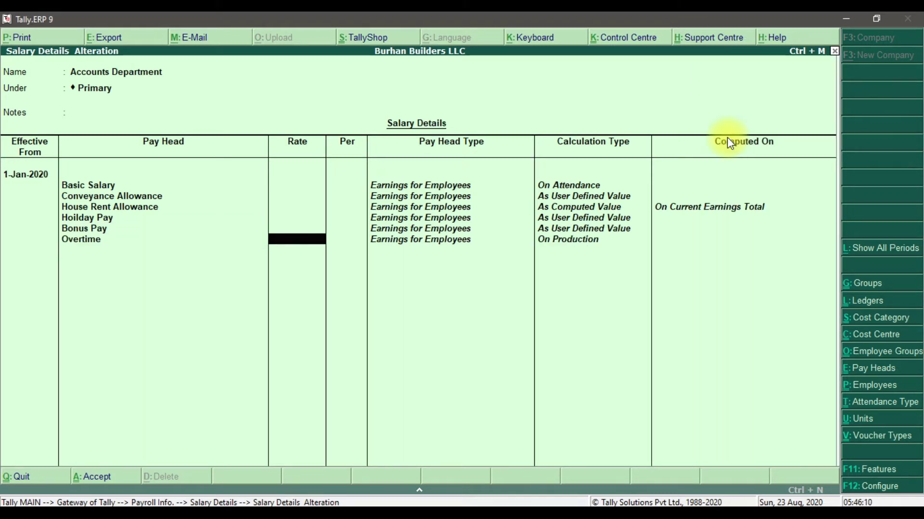
pyautogui.press('Return')
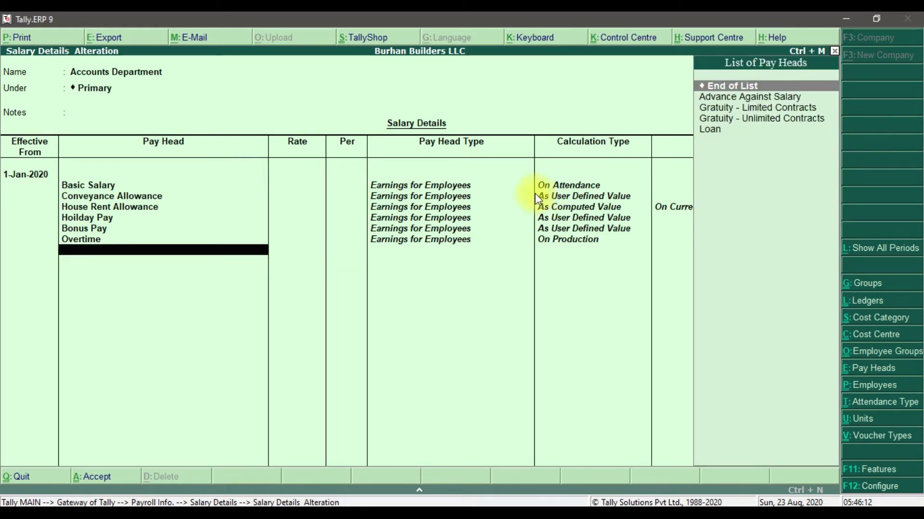
pyautogui.click(728, 98)
pyautogui.click(728, 97)
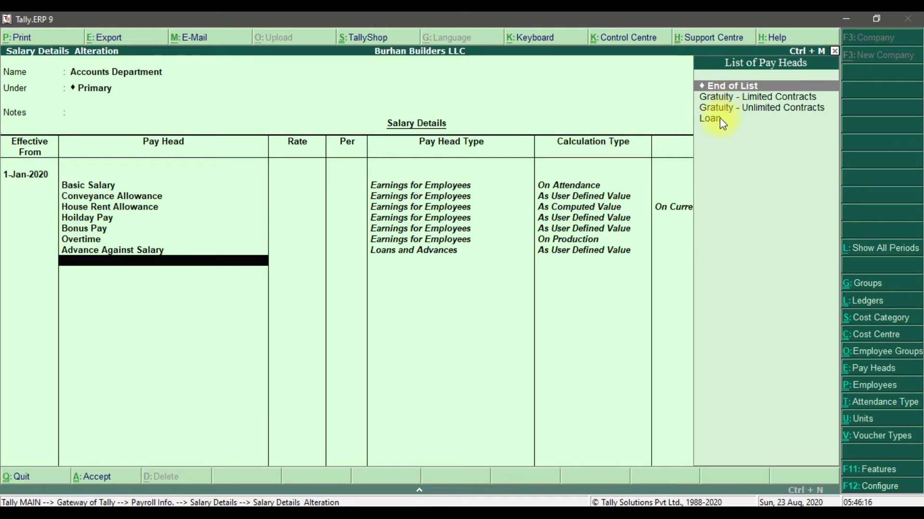
pyautogui.click(720, 120)
pyautogui.click(721, 121)
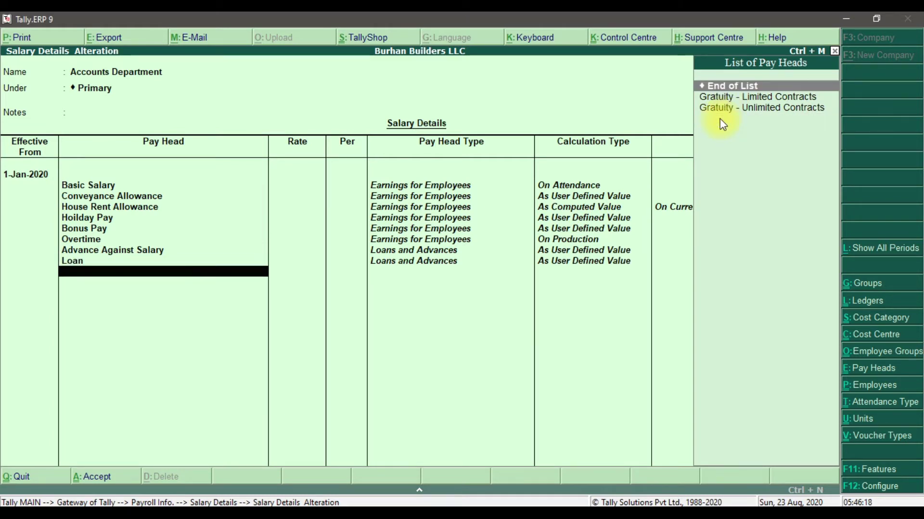
pyautogui.click(745, 99)
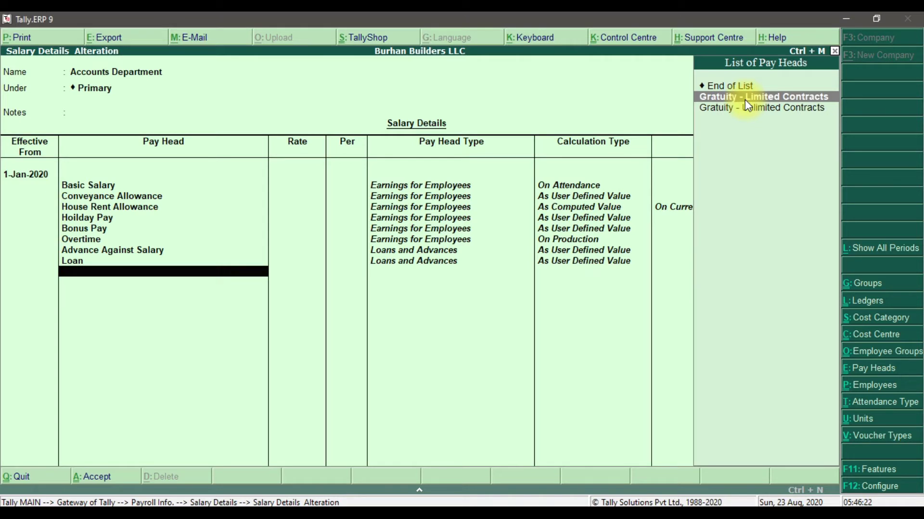
pyautogui.click(745, 100)
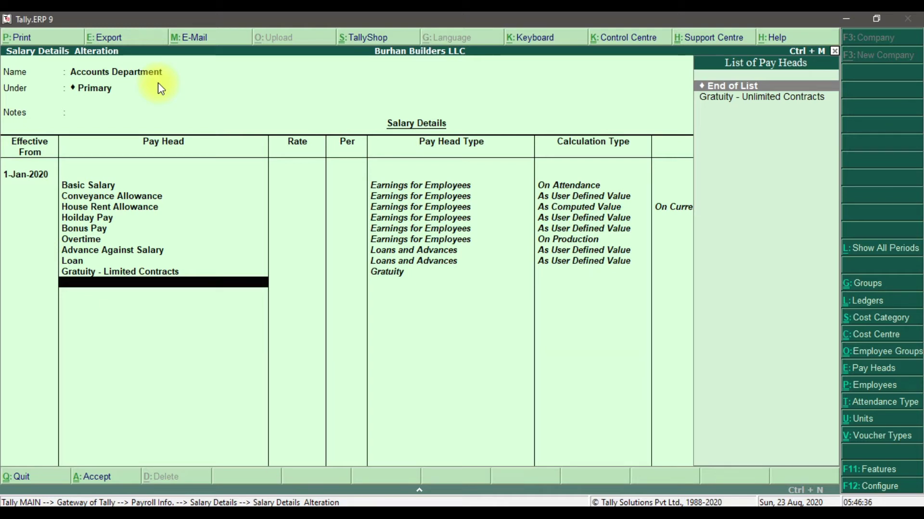
pyautogui.press('Return')
pyautogui.press('Return')
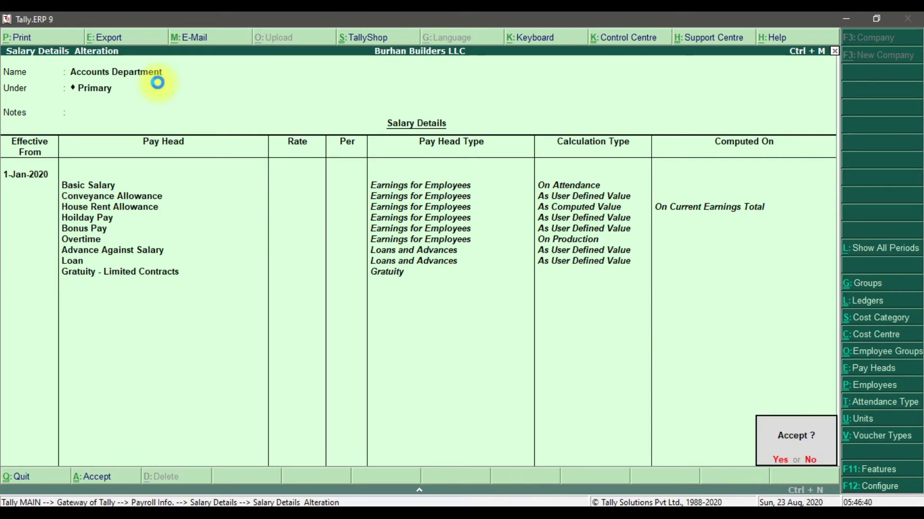
# Accept the Accounts Department salary details and open an Accounts Department employee's salary details
pyautogui.press('Return')
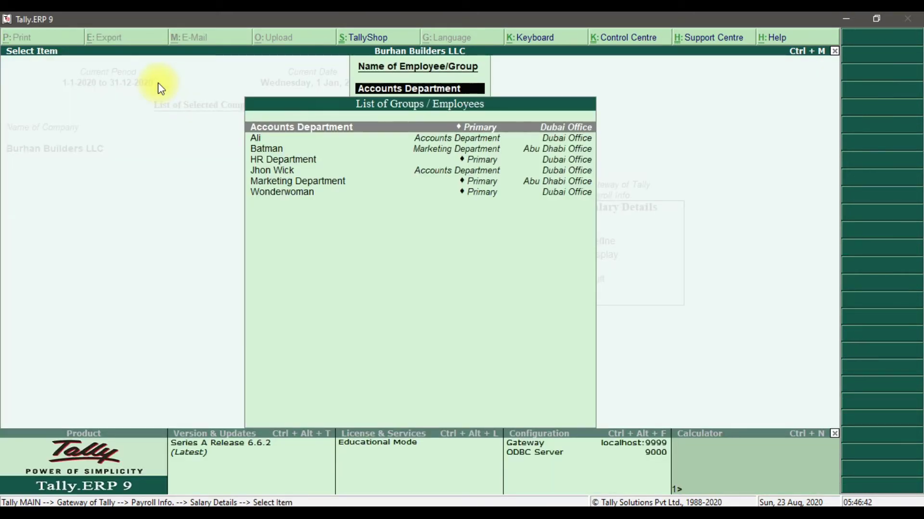
pyautogui.click(262, 142)
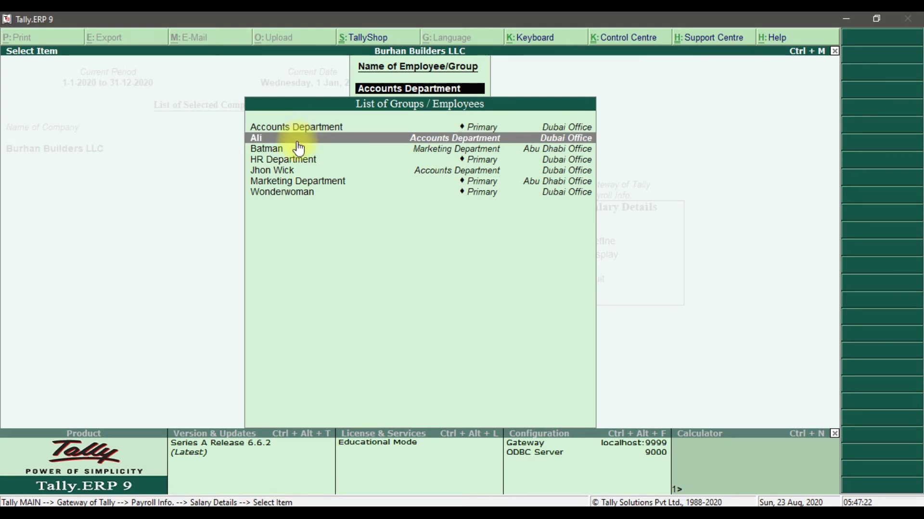
pyautogui.click(389, 141)
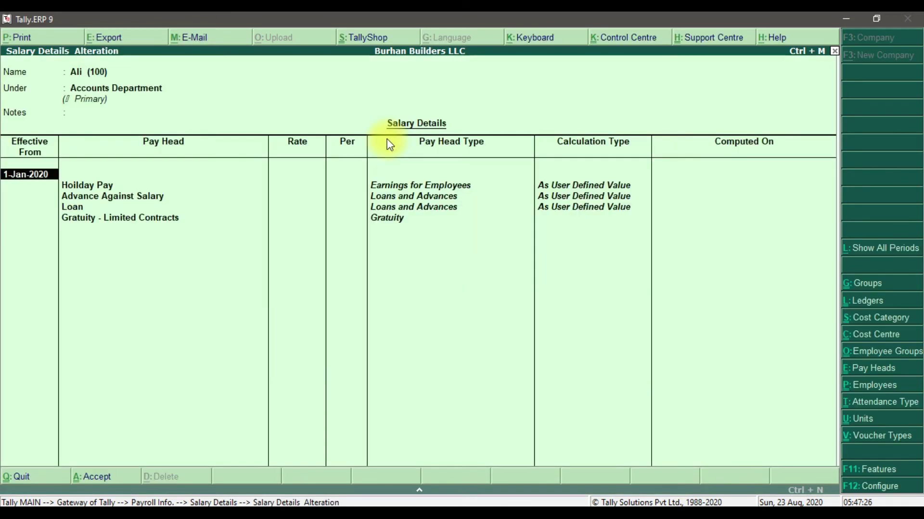
# Delete every pay head from the employee's 1-Jan-2020 salary details with Ctrl+D and save them
pyautogui.write('01-01-2020')
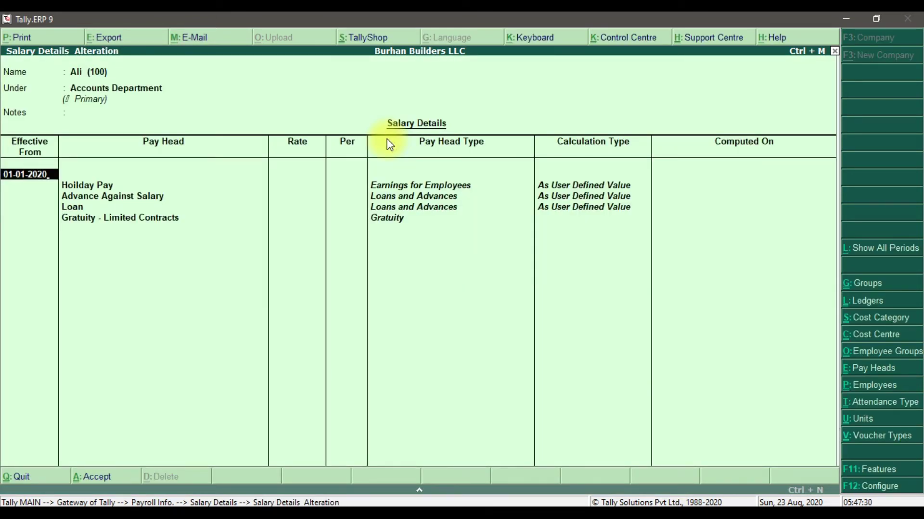
pyautogui.press('Return')
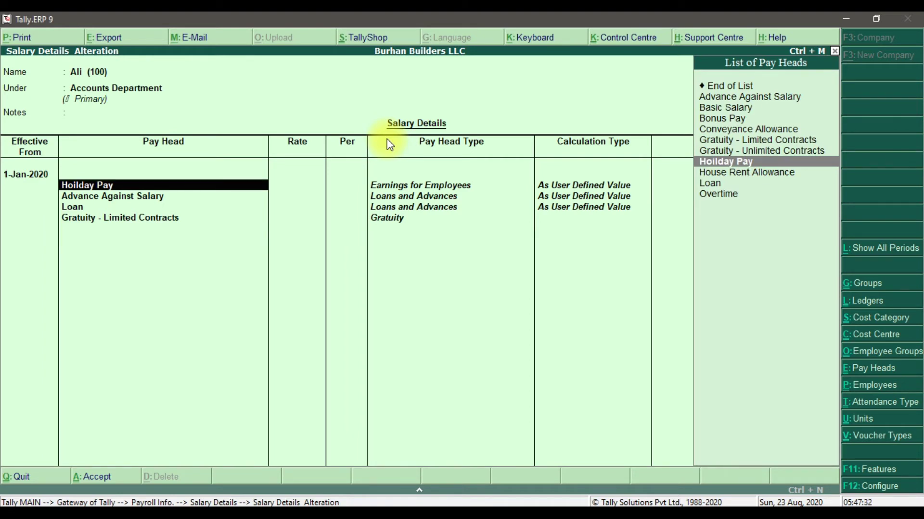
pyautogui.press('Up')
pyautogui.press('Up')
pyautogui.press('Up')
pyautogui.press('Up')
pyautogui.press('Up')
pyautogui.press('Up')
pyautogui.press('Up')
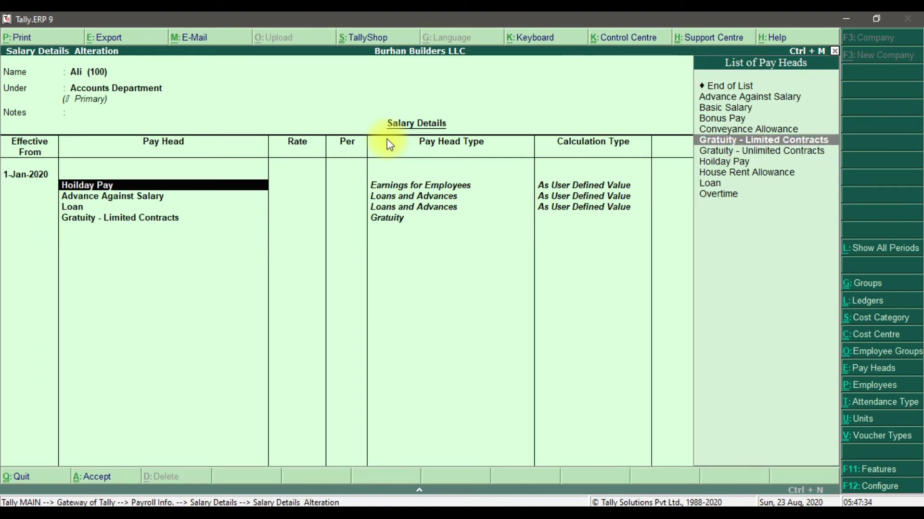
pyautogui.hotkey('ctrl', 'd')
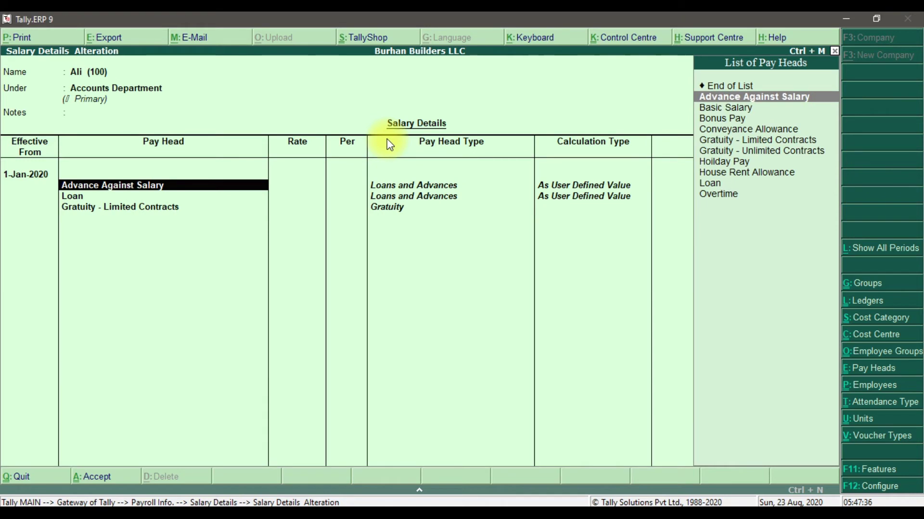
pyautogui.hotkey('ctrl', 'd')
pyautogui.press('Up')
pyautogui.press('Up')
pyautogui.press('Up')
pyautogui.press('Up')
pyautogui.press('Up')
pyautogui.press('Up')
pyautogui.press('Up')
pyautogui.press('Up')
pyautogui.press('Up')
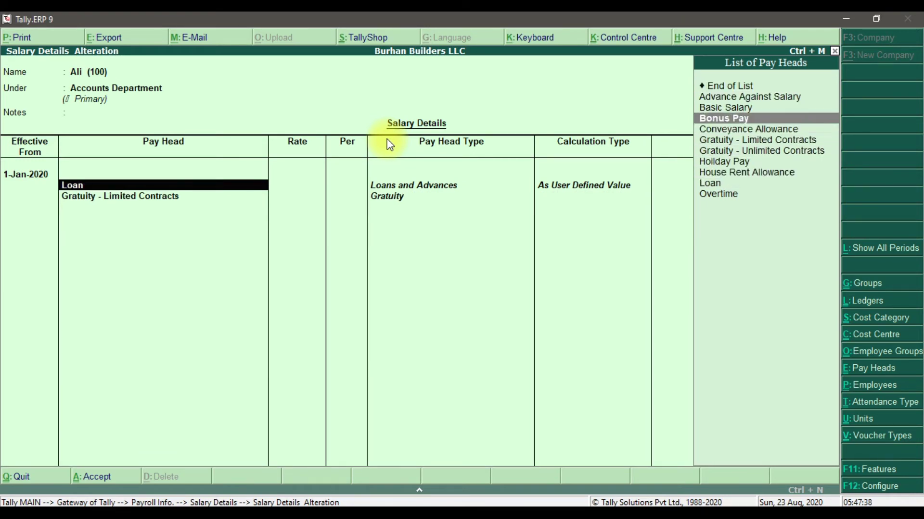
pyautogui.hotkey('ctrl', 'd')
pyautogui.press('Up')
pyautogui.press('Up')
pyautogui.press('Up')
pyautogui.press('Up')
pyautogui.press('Up')
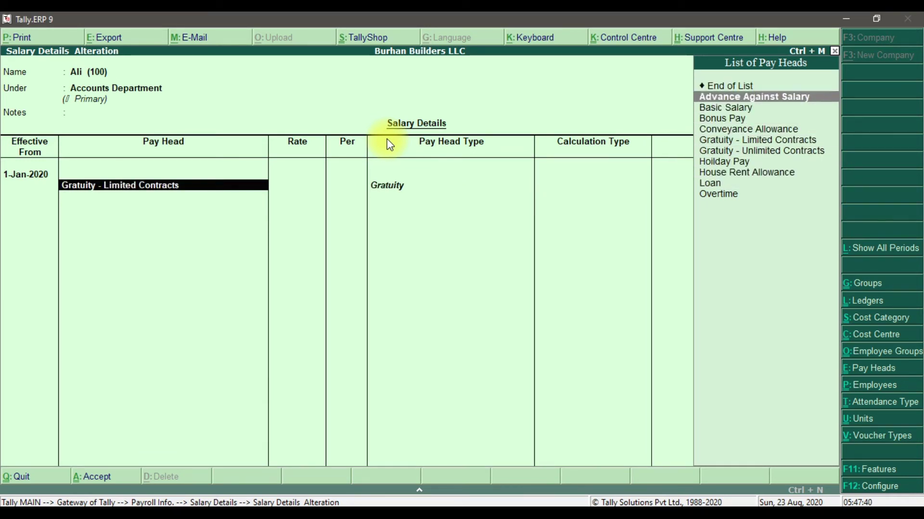
pyautogui.press('Return')
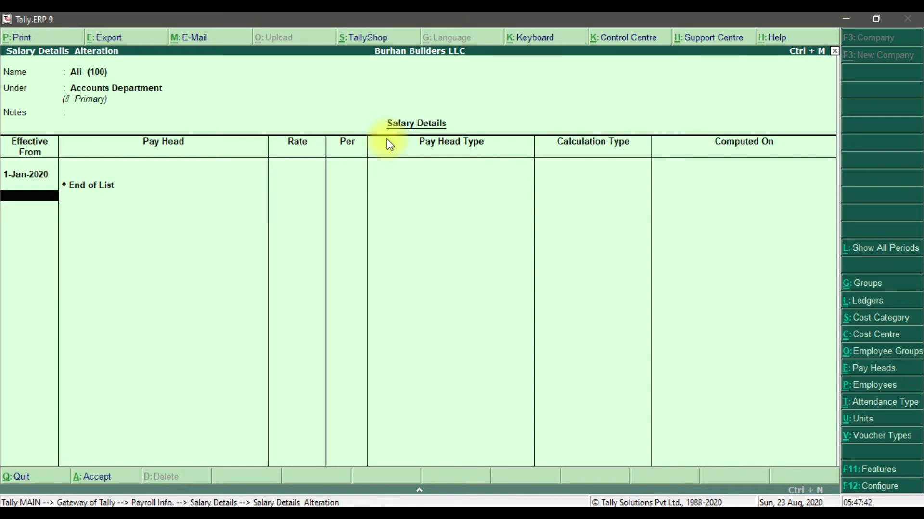
pyautogui.press('Return')
pyautogui.press('Return')
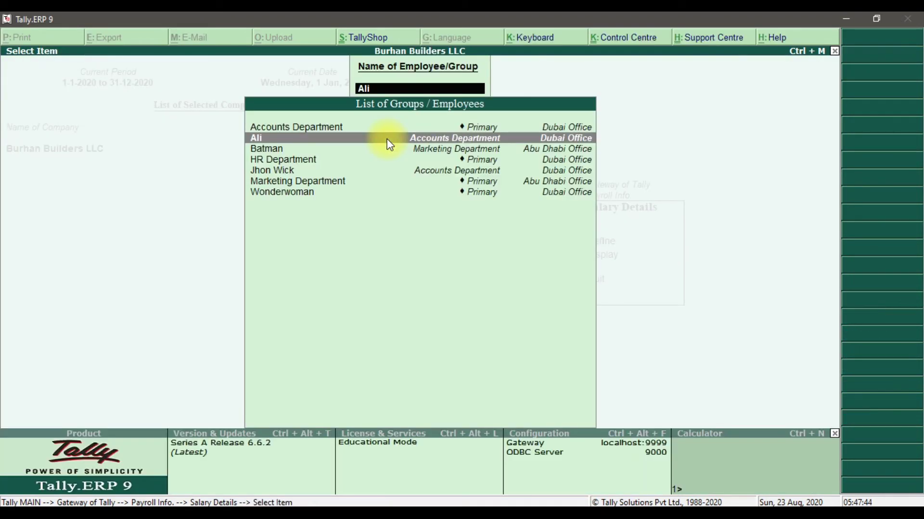
# Reopen that employee's salary details from 1-Jan-2020 and copy pay heads from the parent value
pyautogui.click(311, 141)
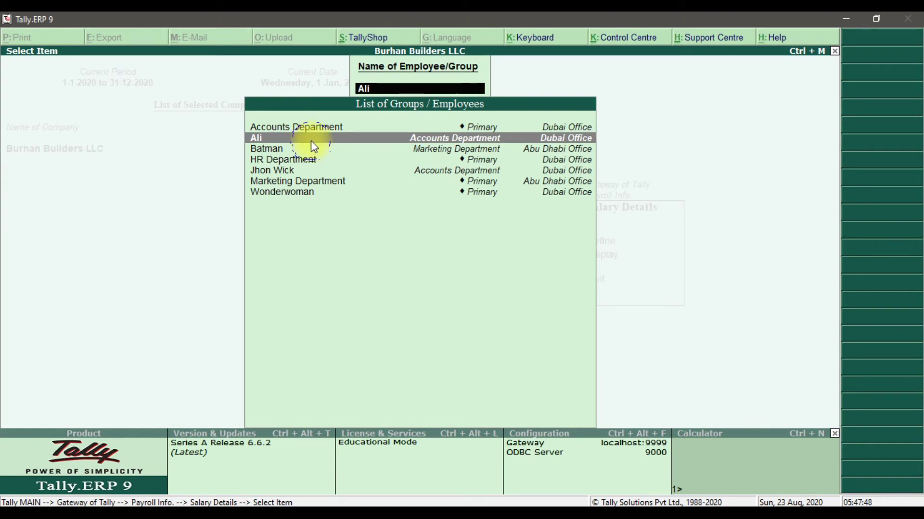
pyautogui.press('Return')
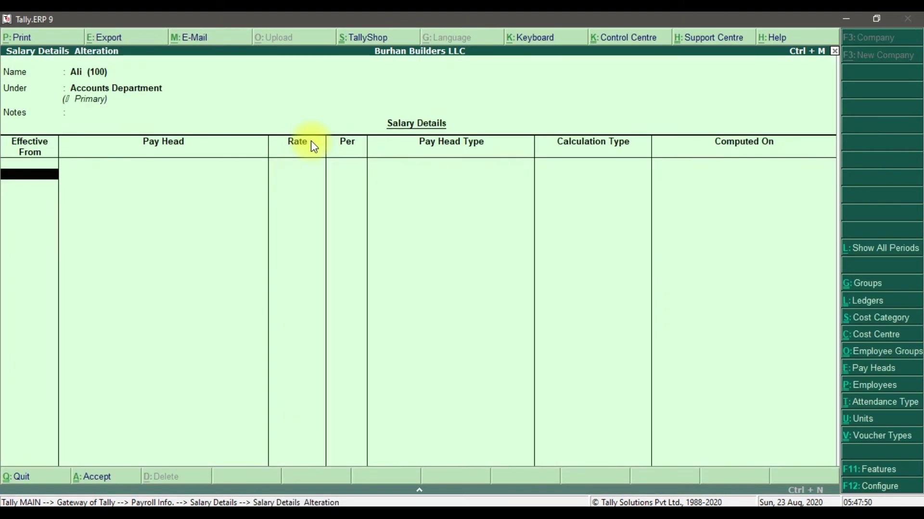
pyautogui.write('01-01-2020')
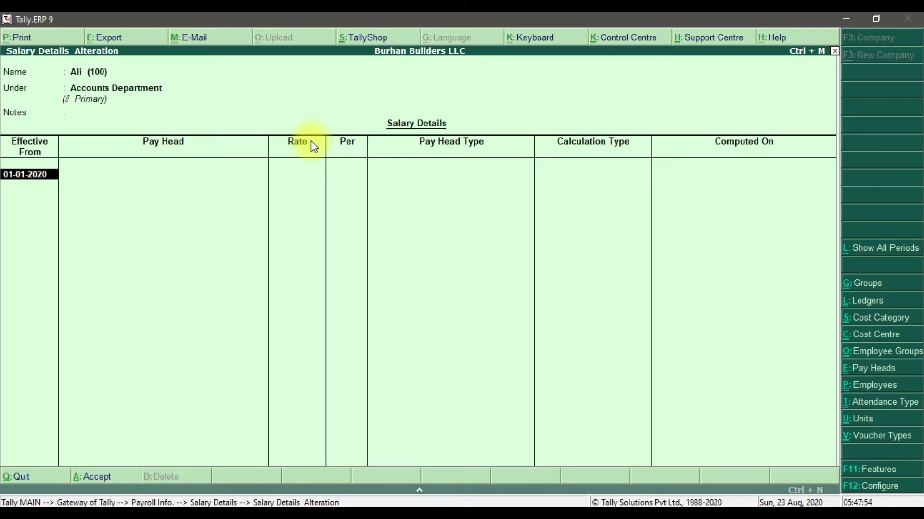
pyautogui.press('Return')
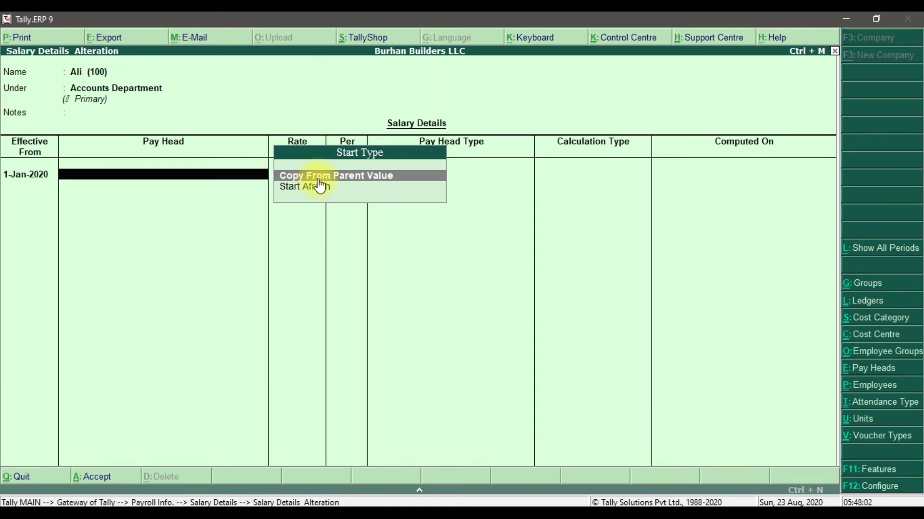
pyautogui.press('Return')
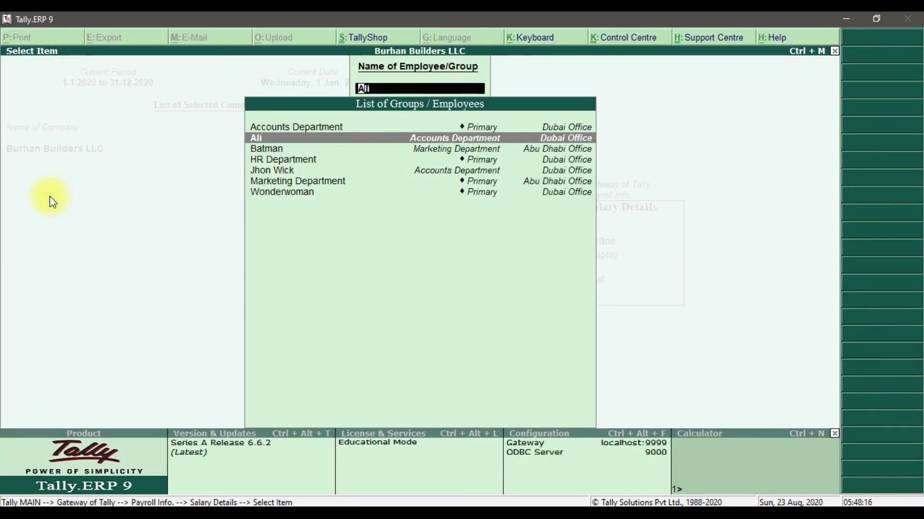
# Open the Marketing Department employee's salary details and type 01-01-2020 as the effective date
pyautogui.press('Down')
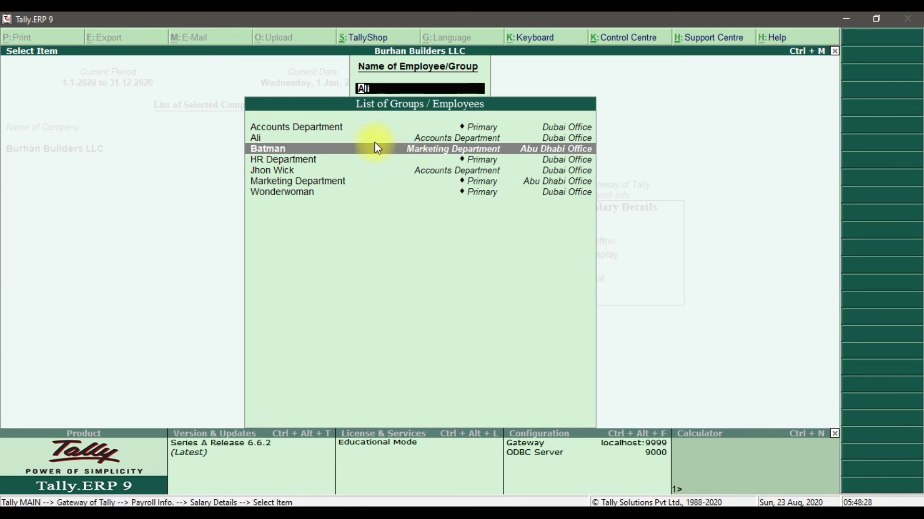
pyautogui.click(333, 141)
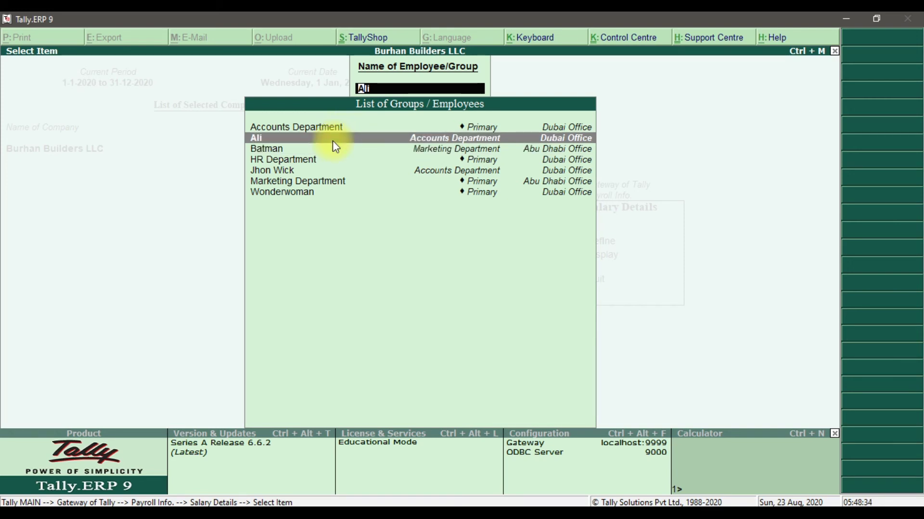
pyautogui.click(280, 151)
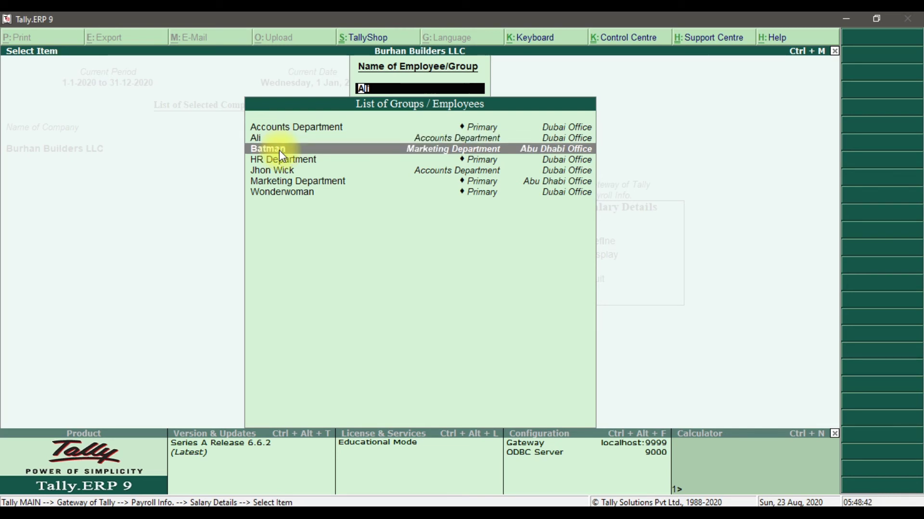
pyautogui.click(280, 151)
pyautogui.write('01-01-2020')
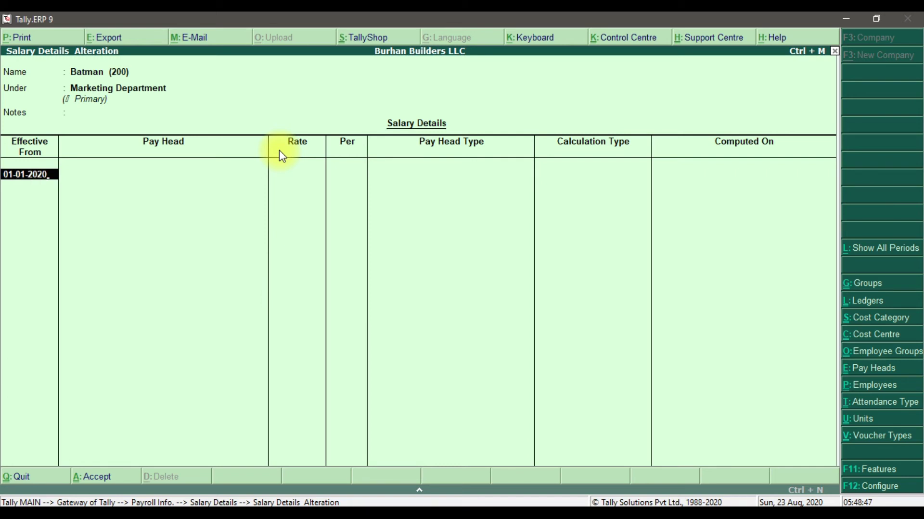
# Copy the Accounts Department group's nine pay heads from 1-Jan-2020 and save with Ctrl+A
pyautogui.press('Return')
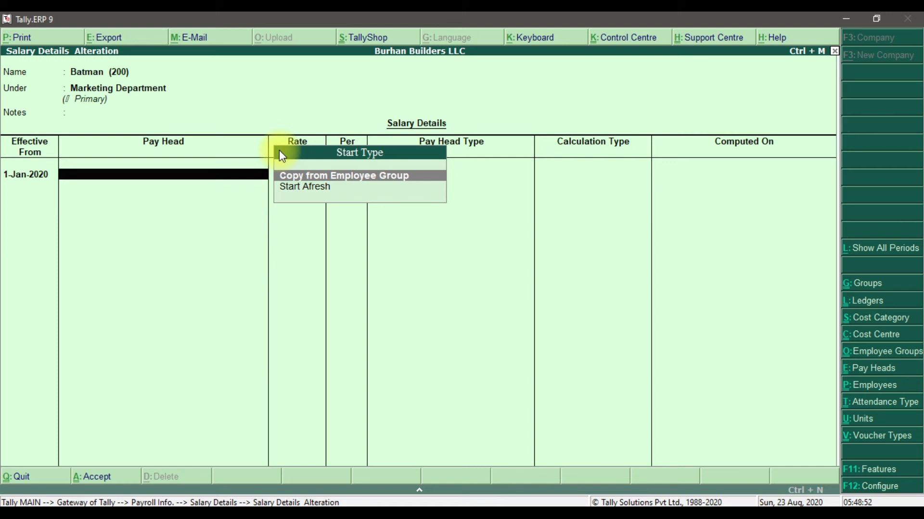
pyautogui.press('Return')
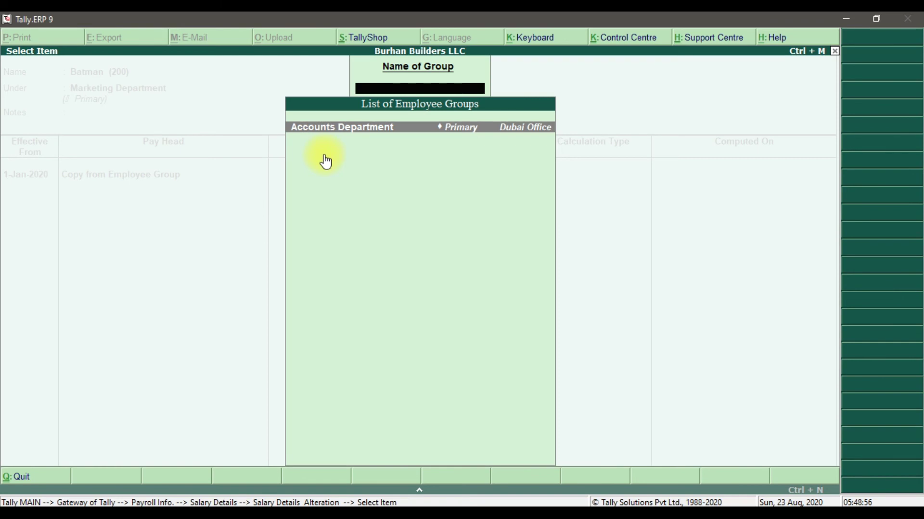
pyautogui.press('Return')
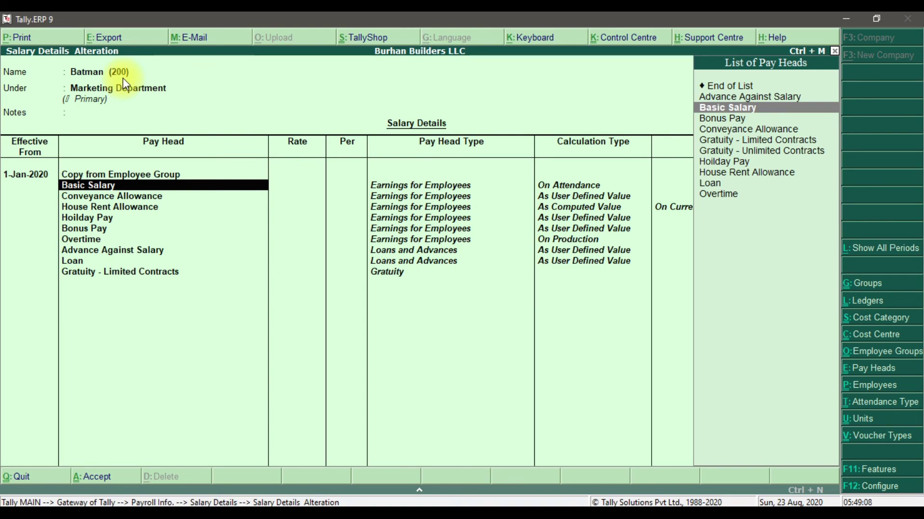
pyautogui.hotkey('ctrl', 'a')
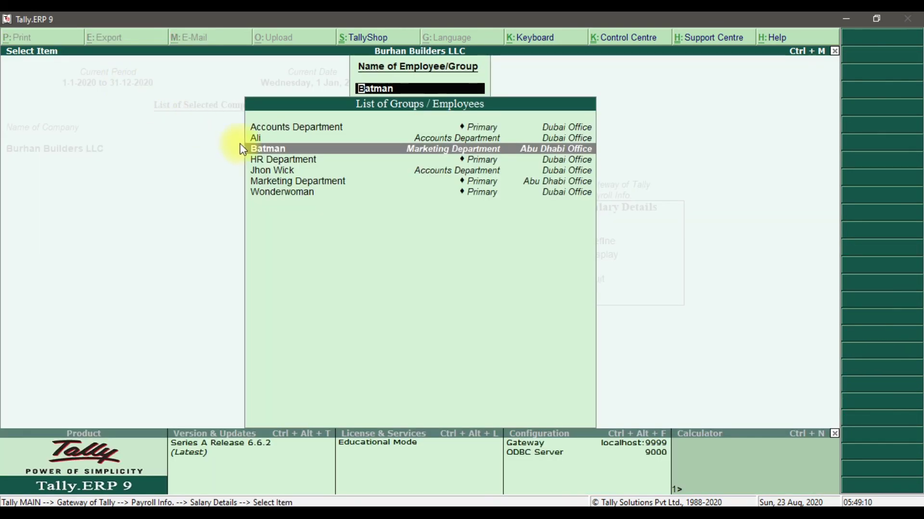
# Open another Accounts Department employee's salary details and type 01-01-2020 as the effective date
pyautogui.click(265, 159)
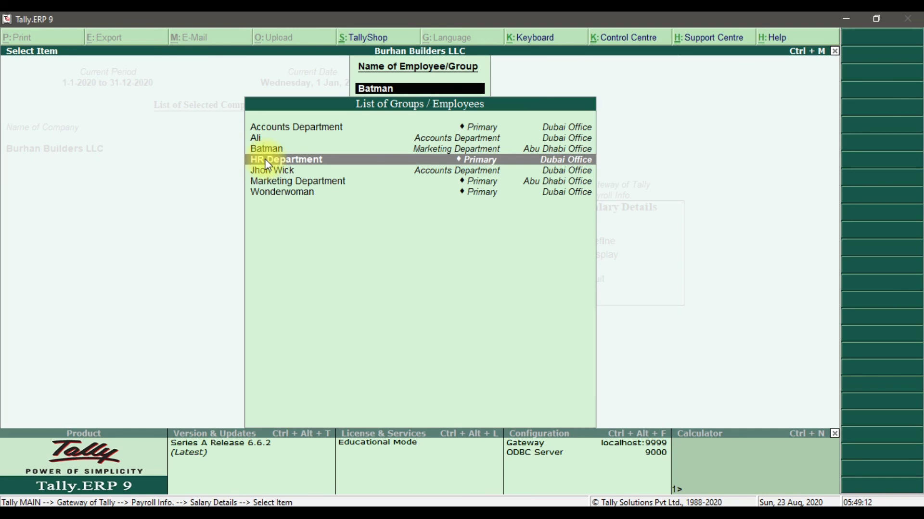
pyautogui.click(270, 171)
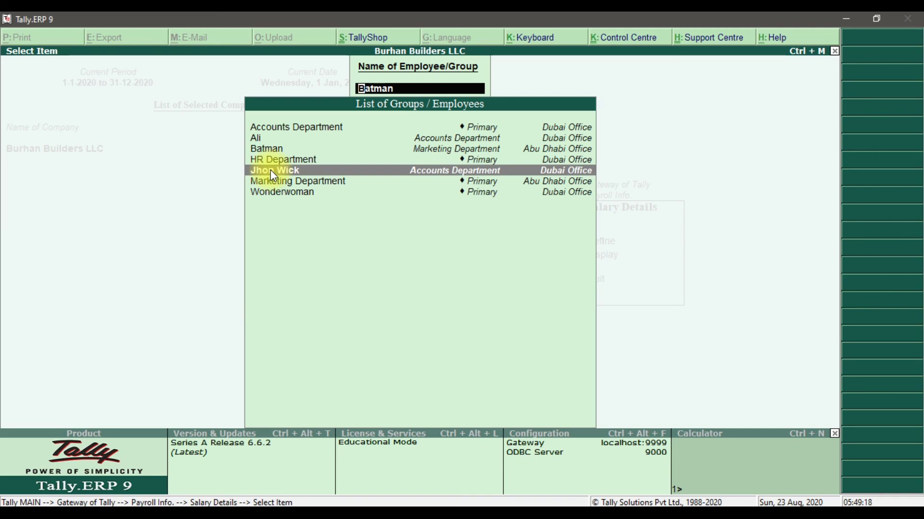
pyautogui.click(271, 171)
pyautogui.write('01-01-2020')
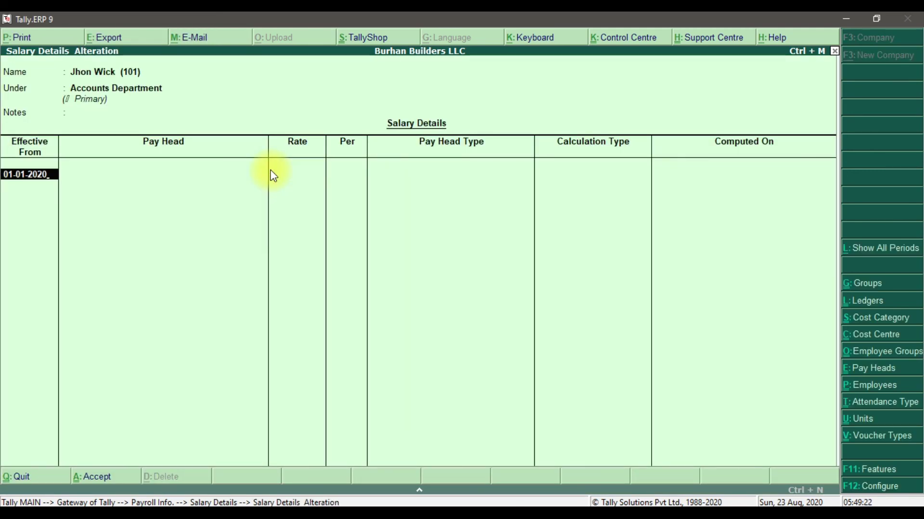
# Copy this employee's pay heads from the parent value, then open the F12: Configure settings
pyautogui.press('Return')
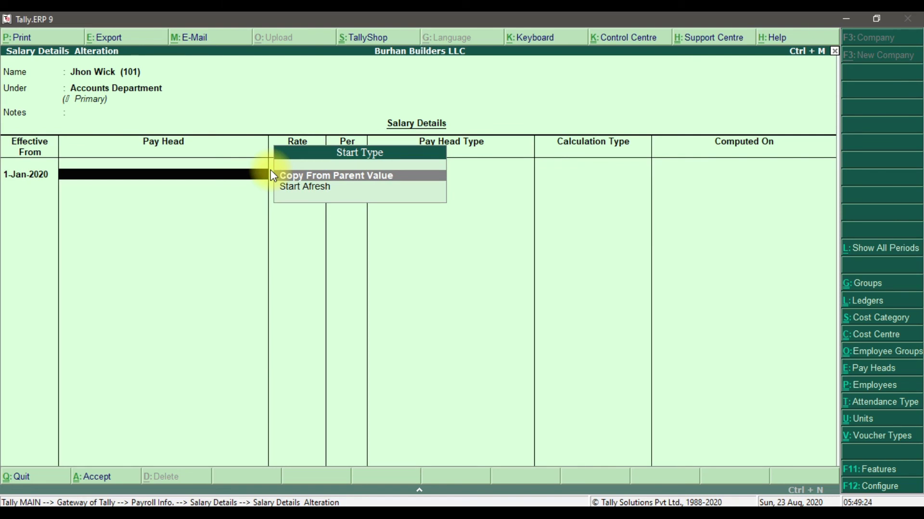
pyautogui.press('Return')
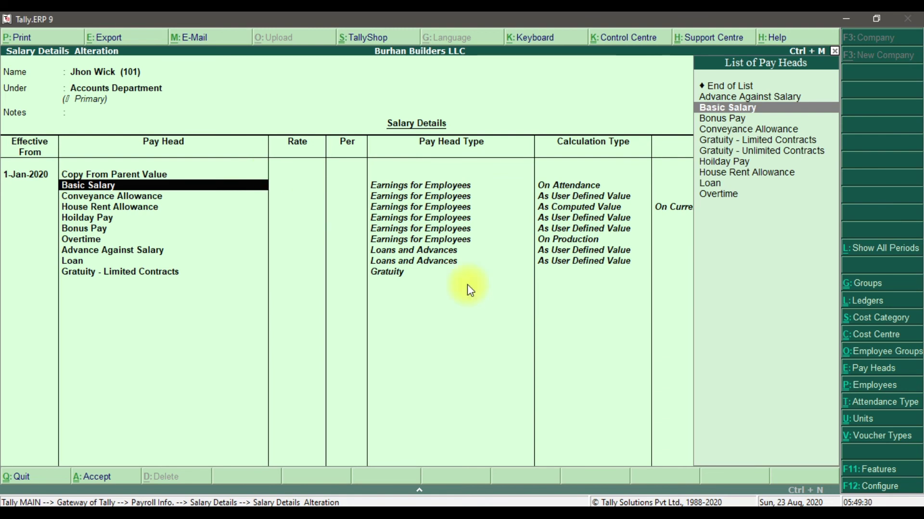
pyautogui.click(874, 500)
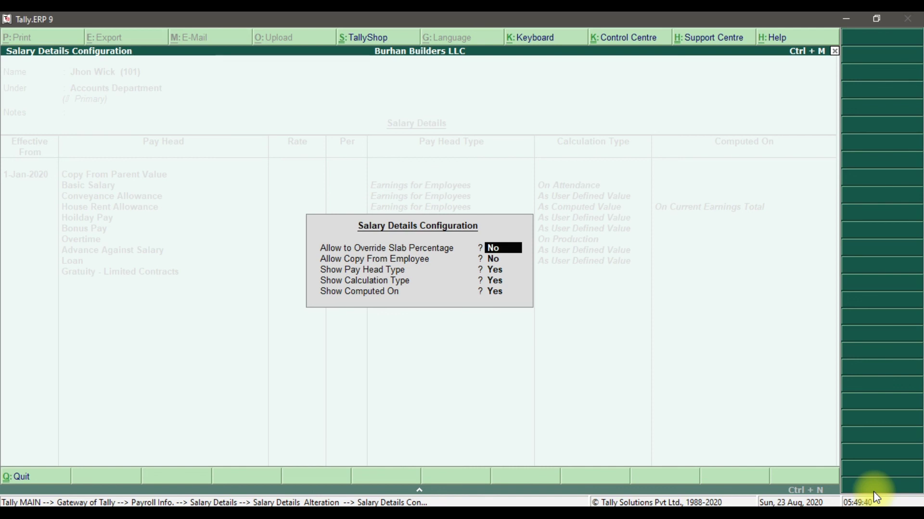
# Set Allow to Override Slab Percentage and Allow Copy From Employee to Yes in F12 Configure
pyautogui.write('y')
pyautogui.press('Return')
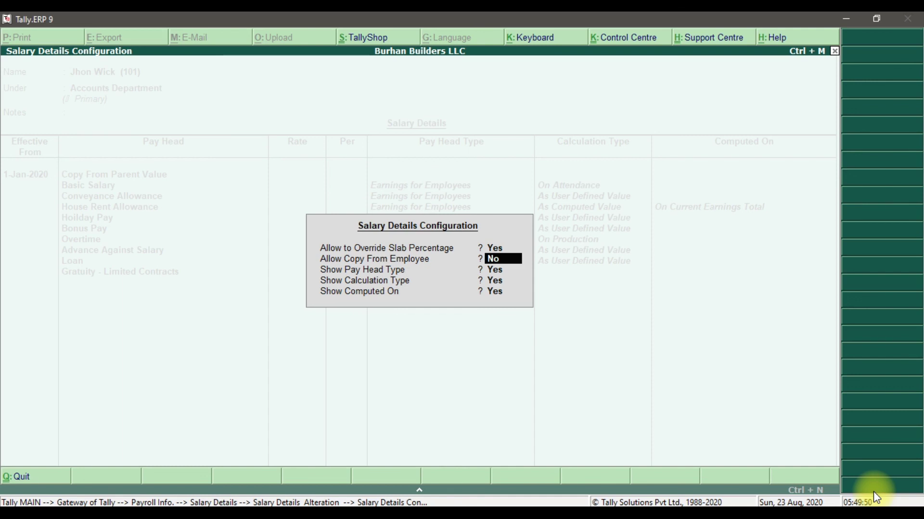
pyautogui.write('y')
pyautogui.press('Return')
# Accept the configuration, then fill Jhon Wick's salary details from 01-01-2020 using Copy From Parent Value
pyautogui.hotkey('ctrl', 'a')
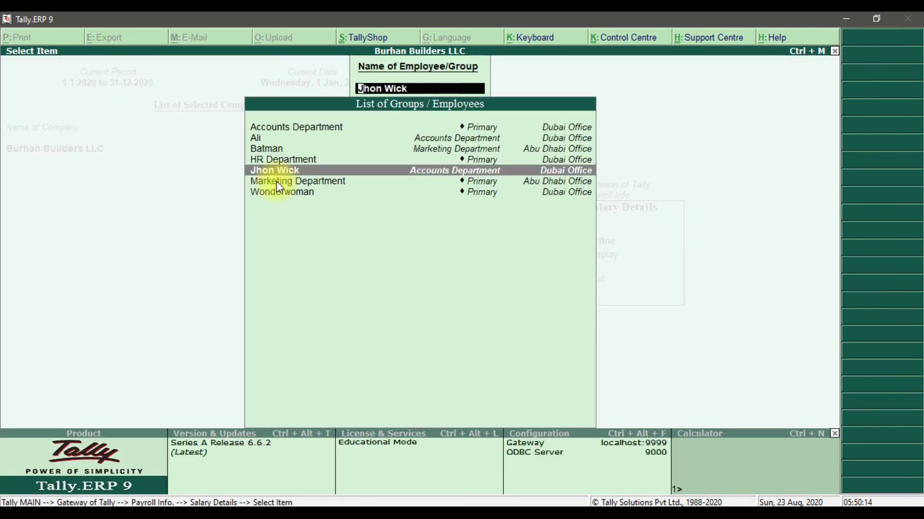
pyautogui.press('Return')
pyautogui.write('01-01-2020')
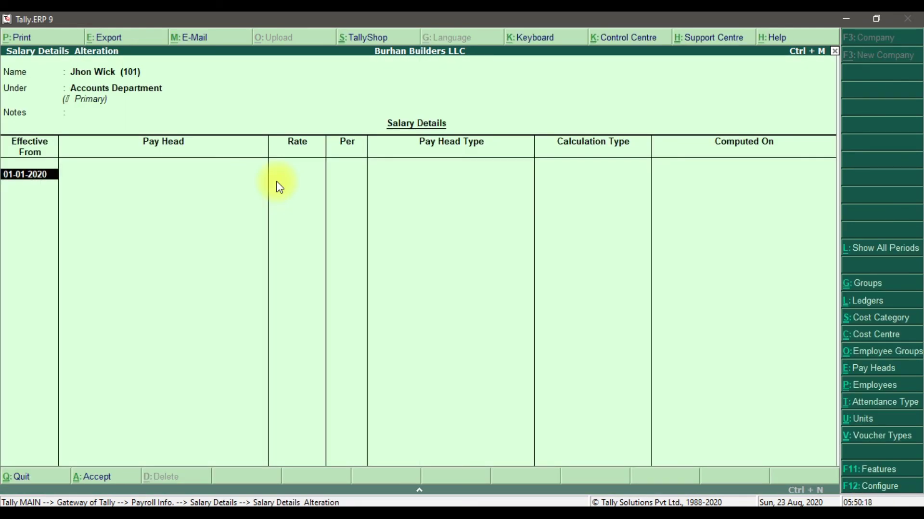
pyautogui.press('Return')
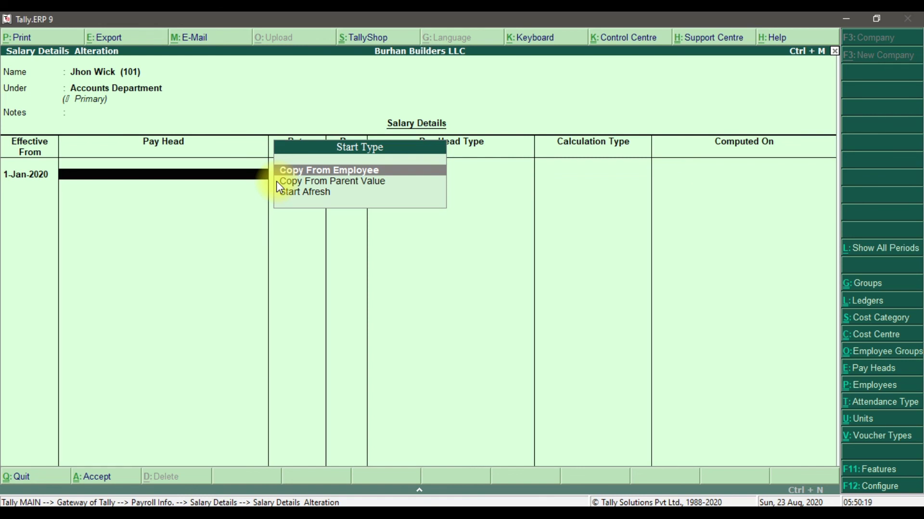
pyautogui.press('Down')
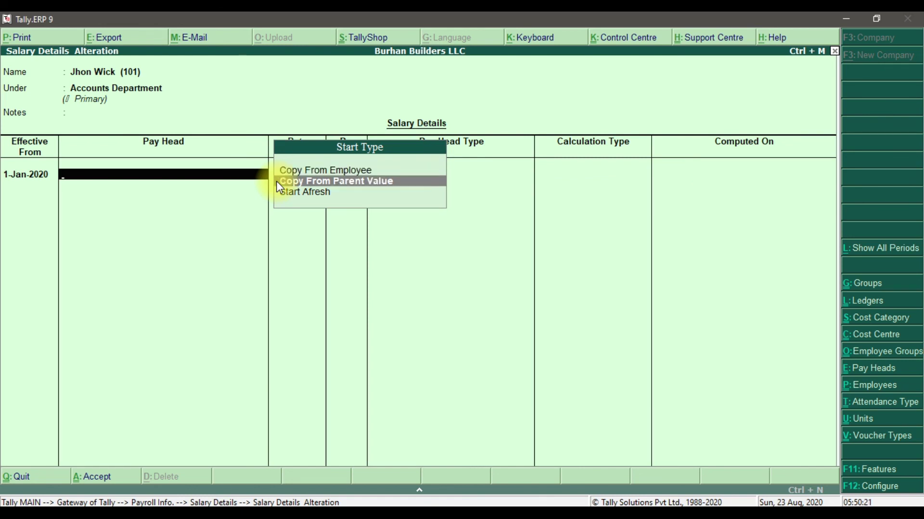
pyautogui.press('Return')
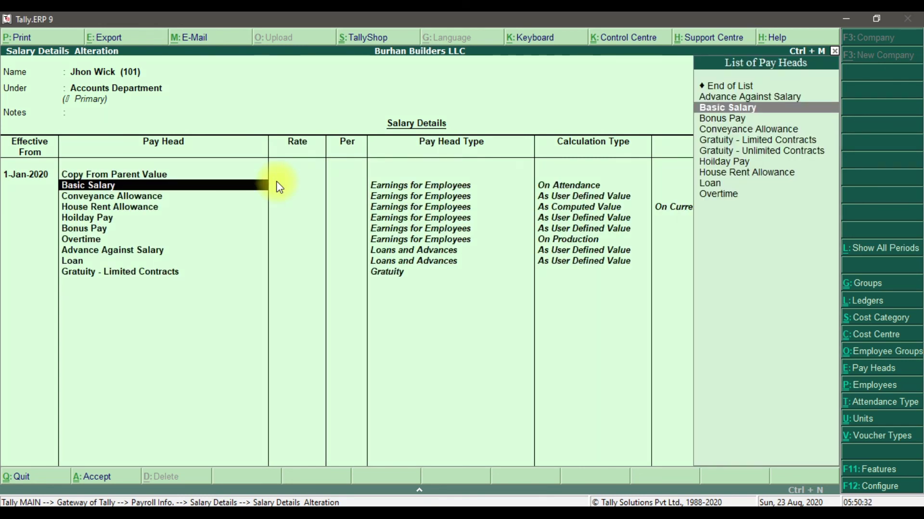